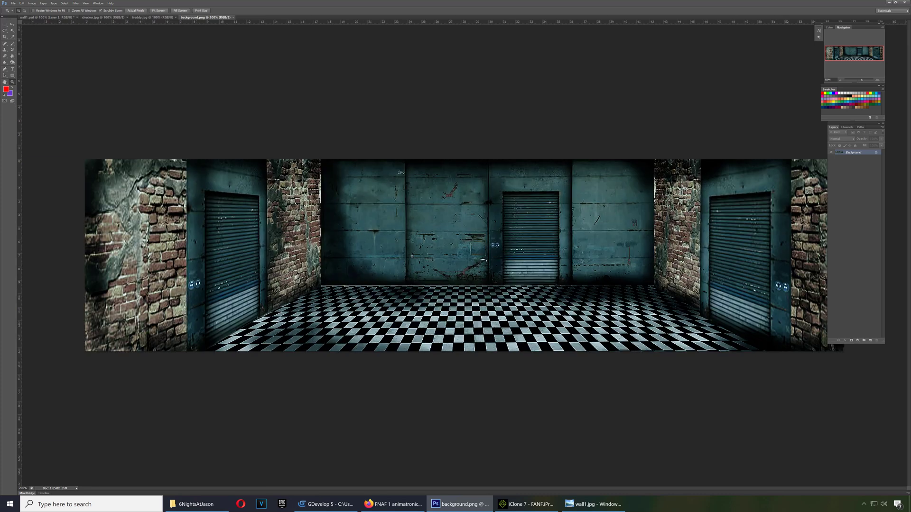
Step: Check the current image's dimensions in the image size settings
{"action": "left_click", "coordinate": [33, 5]}
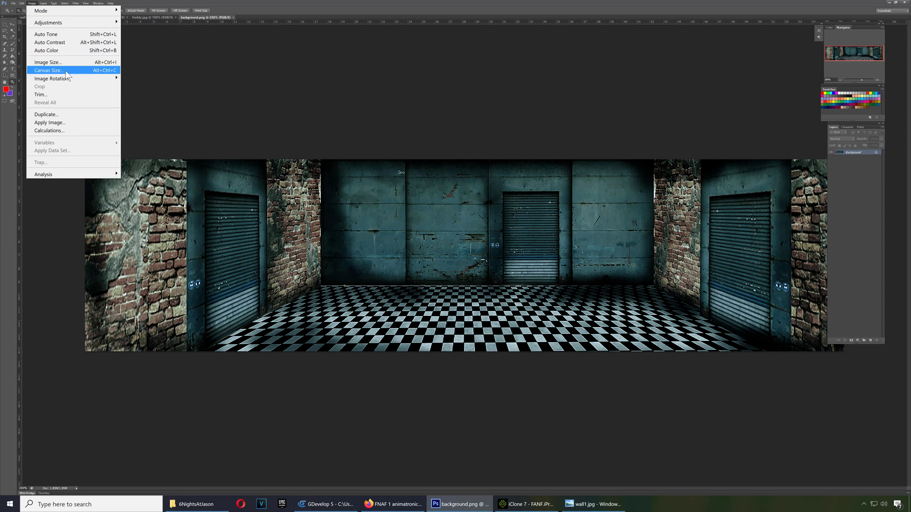
{"action": "left_click", "coordinate": [75, 64]}
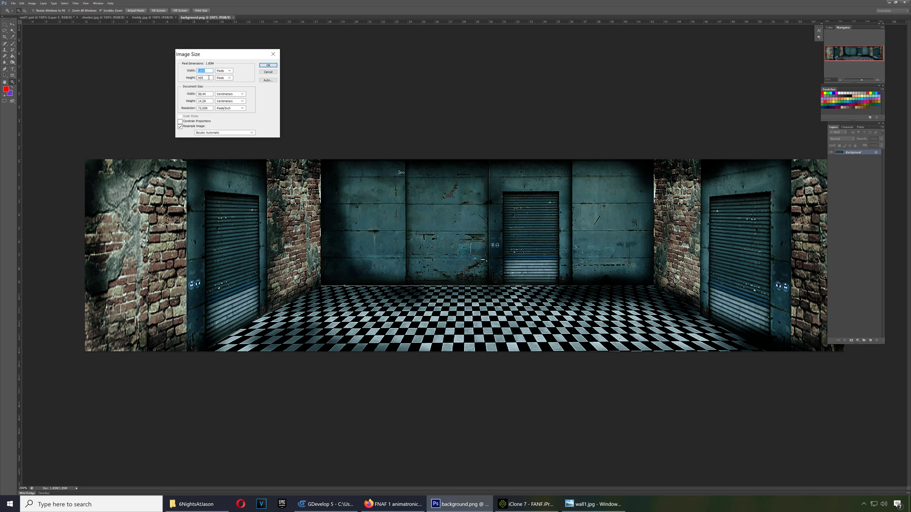
{"action": "left_click", "coordinate": [268, 72]}
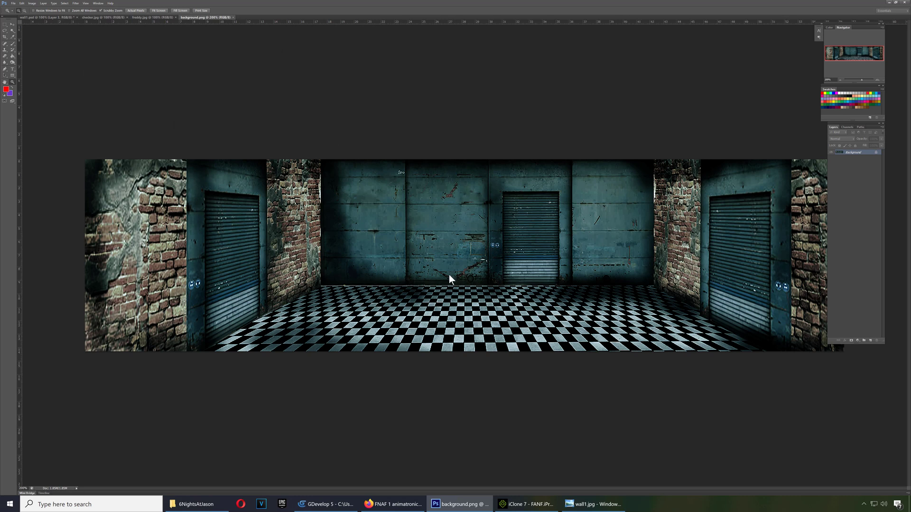
Step: Render the iClone room at 1600 width and save it over test.png
{"action": "key", "text": "alt+Tab"}
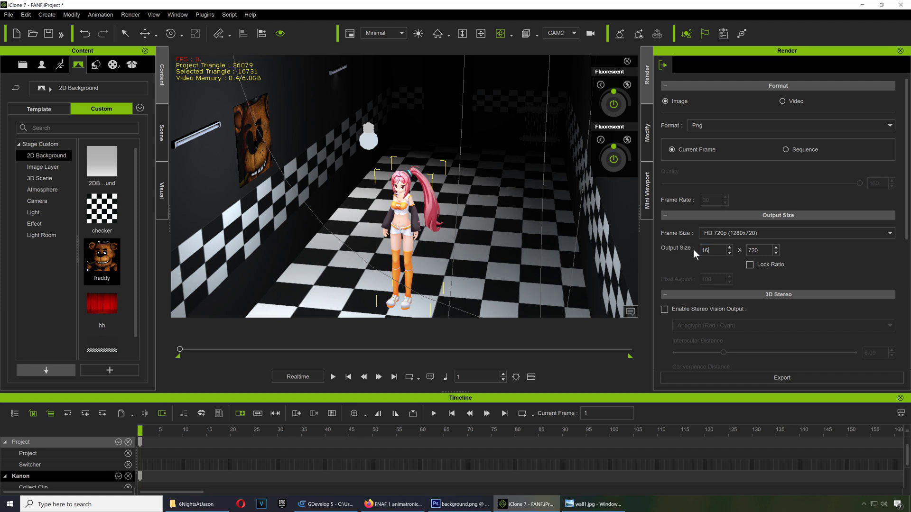
{"action": "type", "text": "00"}
{"action": "key", "text": "Return"}
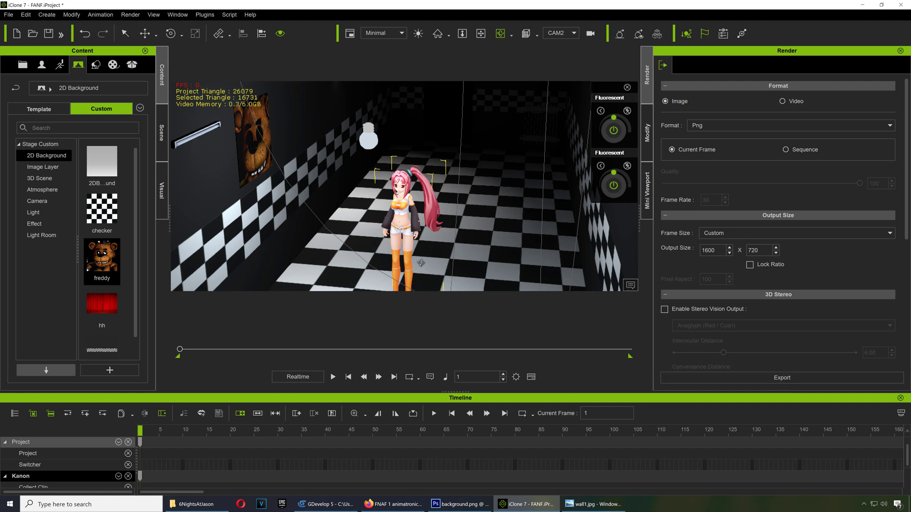
{"action": "left_click", "coordinate": [782, 378]}
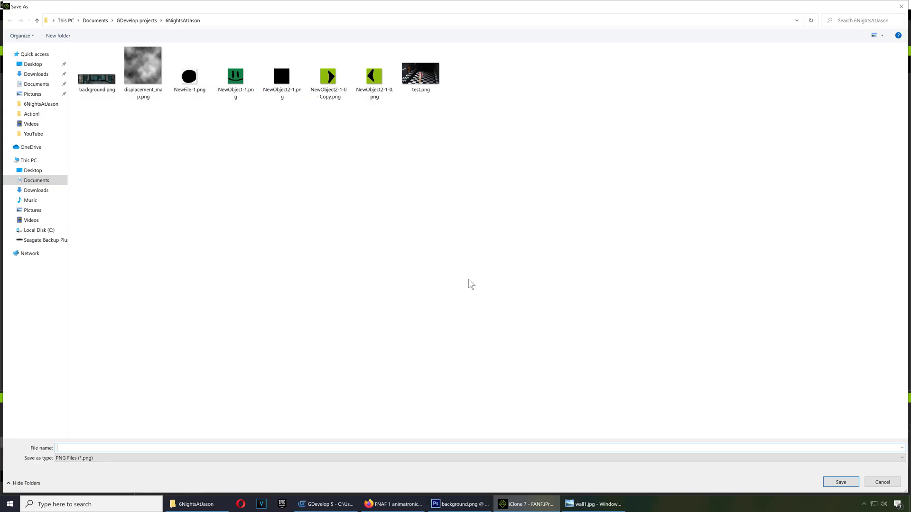
{"action": "double_click", "coordinate": [417, 90]}
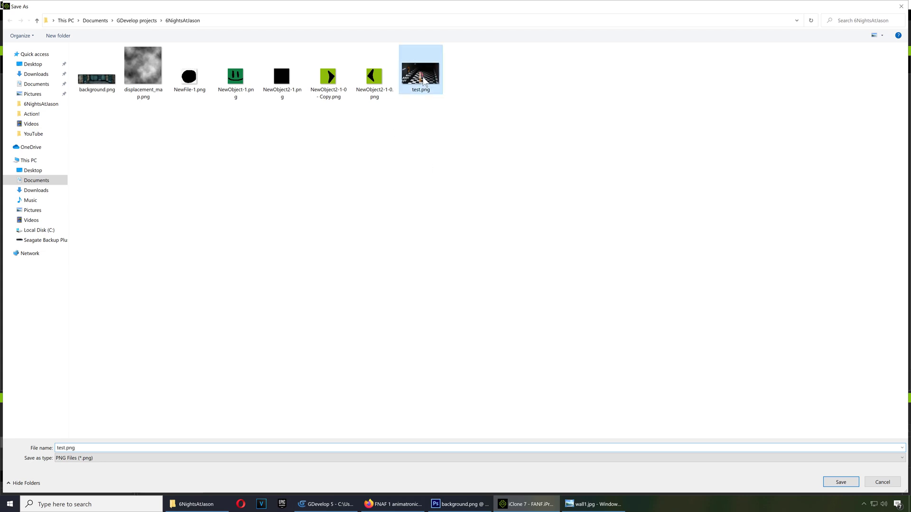
{"action": "left_click", "coordinate": [477, 255]}
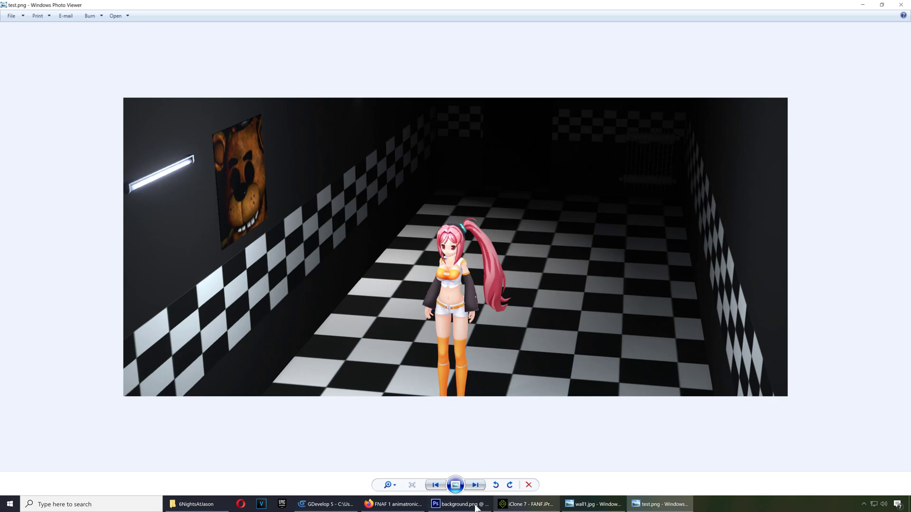
Step: Replace the background object's old brick-room frame with test.png and apply
{"action": "left_click", "coordinate": [327, 503]}
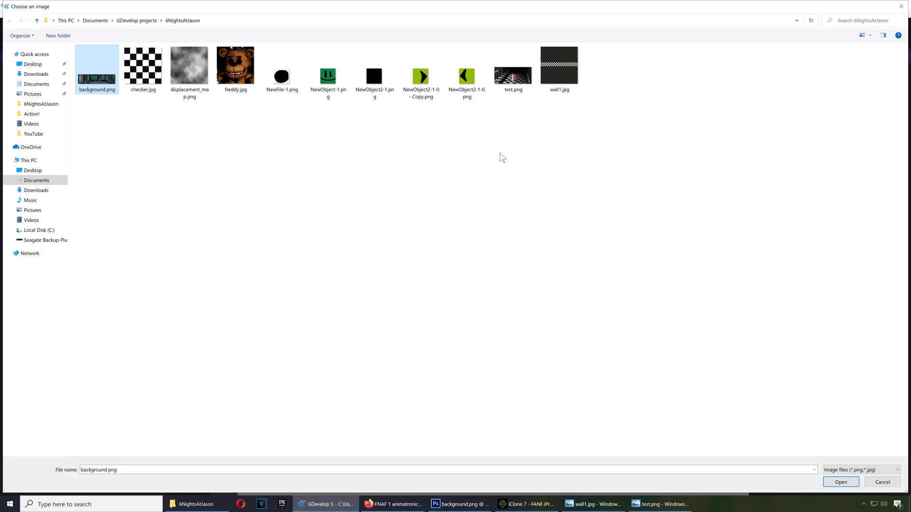
{"action": "left_click", "coordinate": [365, 158]}
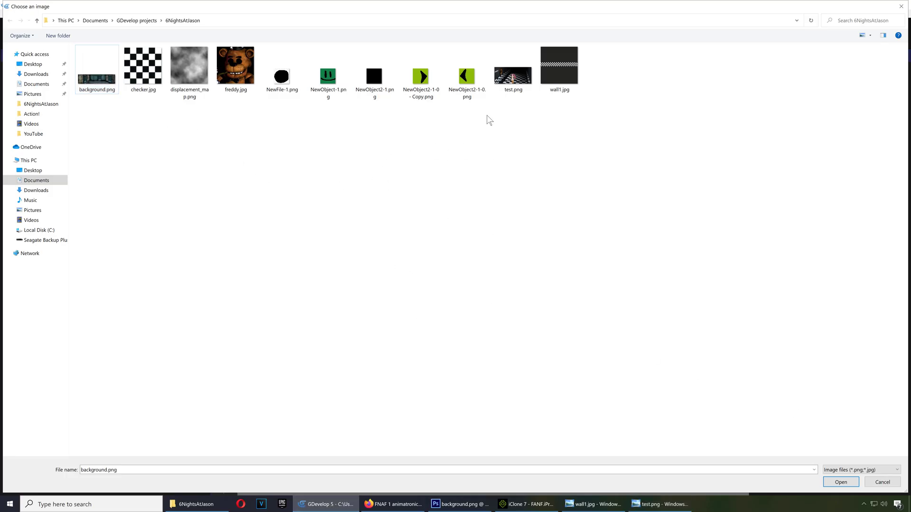
{"action": "double_click", "coordinate": [524, 81]}
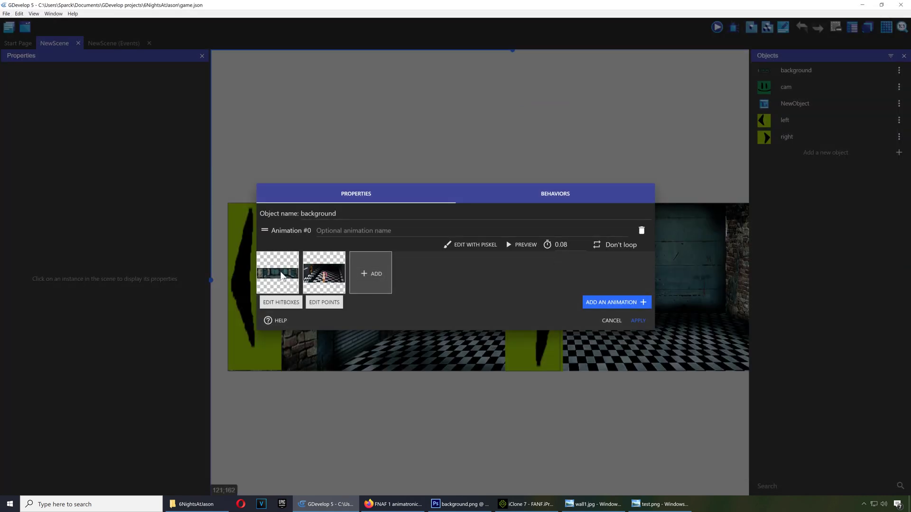
{"action": "right_click", "coordinate": [286, 278]}
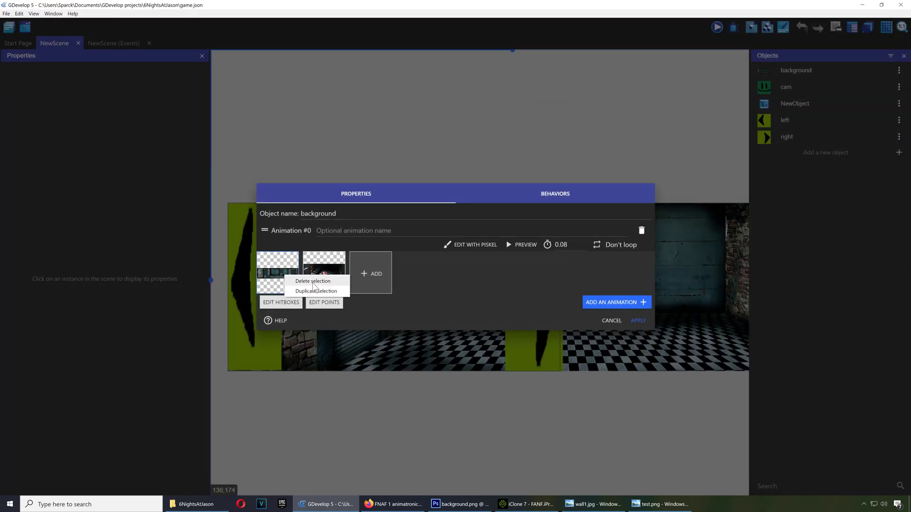
{"action": "left_click", "coordinate": [312, 285]}
{"action": "left_click", "coordinate": [639, 321]}
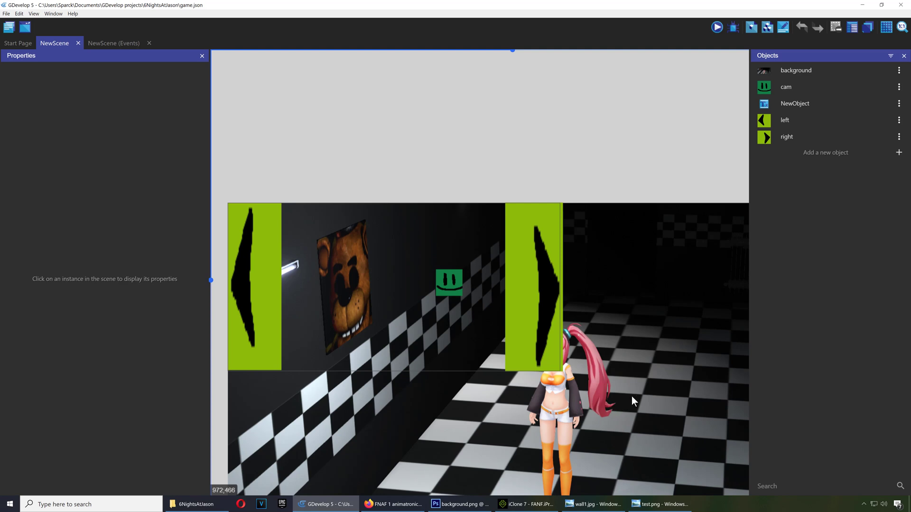
{"action": "left_click", "coordinate": [717, 28]}
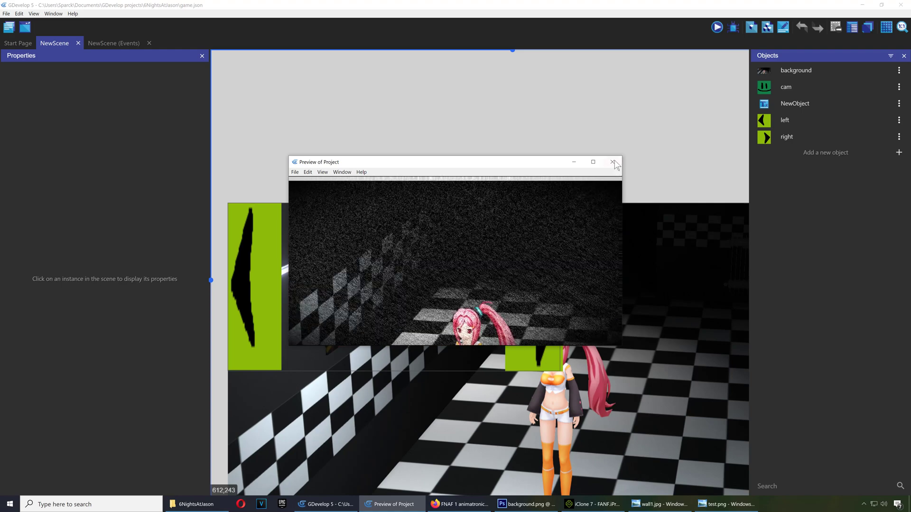
{"action": "left_click", "coordinate": [611, 162]}
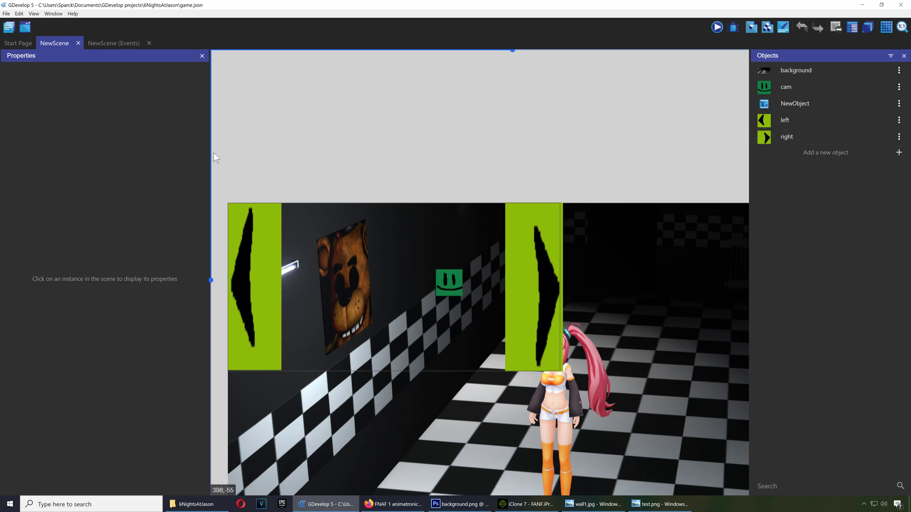
{"action": "scroll", "coordinate": [554, 366], "scroll_direction": "down", "scroll_amount": 5}
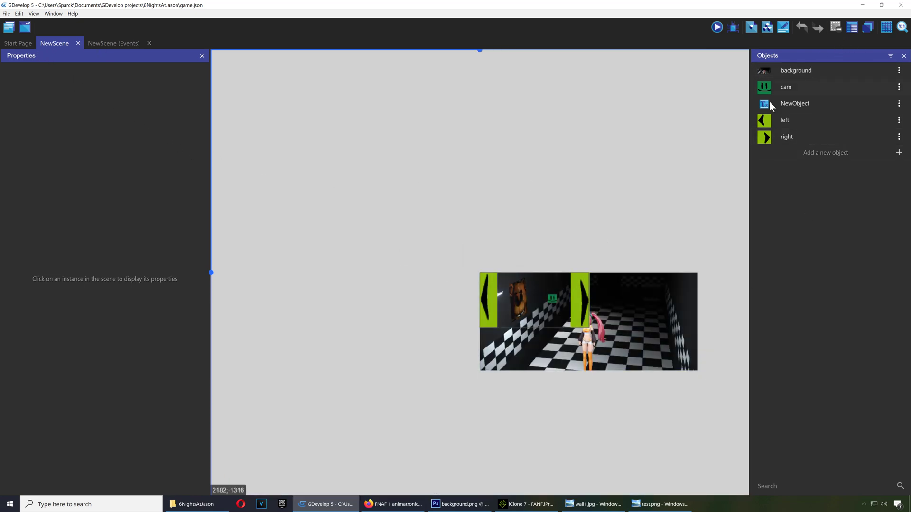
Step: Move the background instance to X -61, Y -49 and preview the scene
{"action": "left_click", "coordinate": [854, 28]}
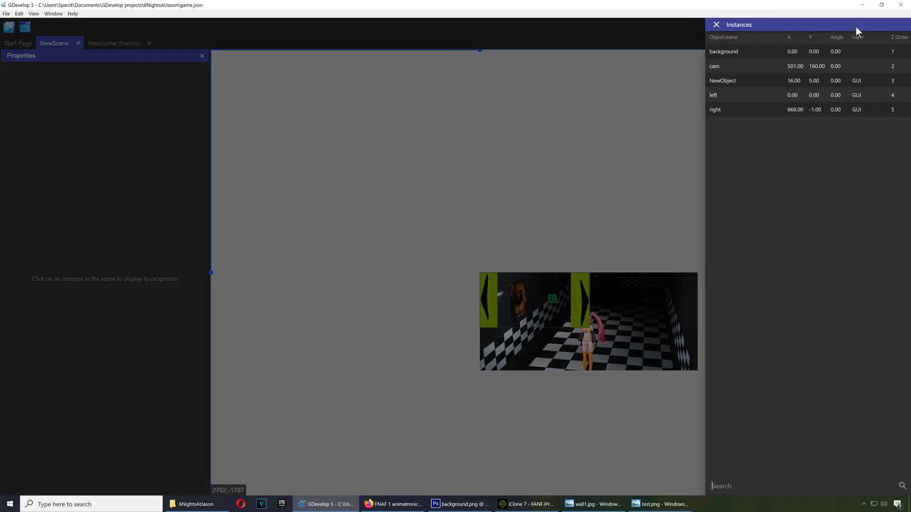
{"action": "left_click", "coordinate": [747, 51]}
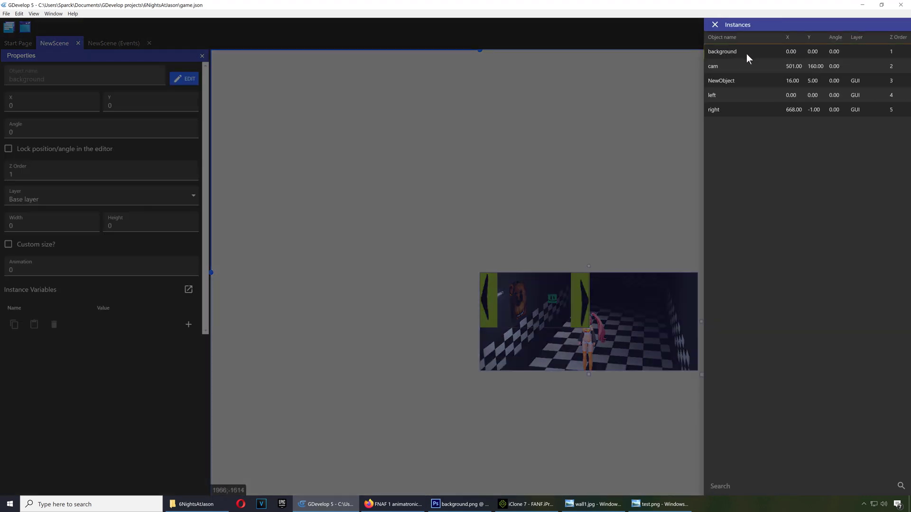
{"action": "left_click", "coordinate": [533, 154]}
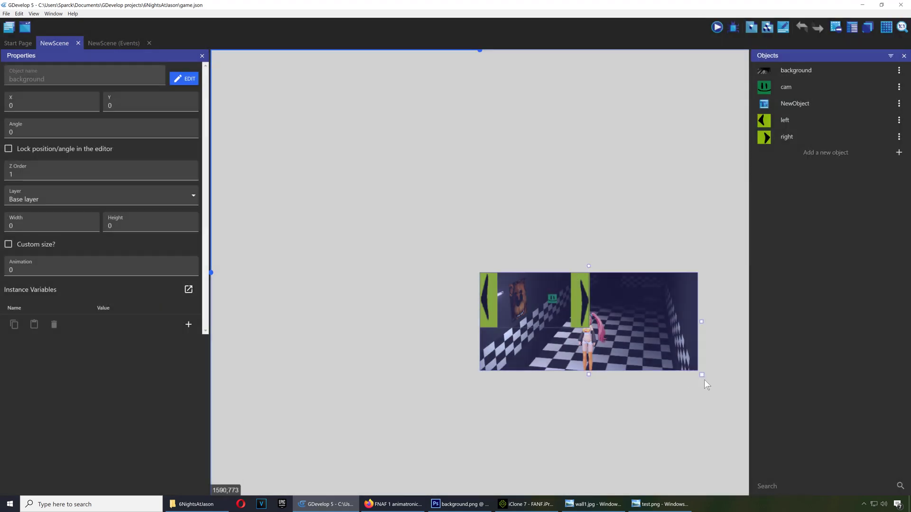
{"action": "left_click_drag", "start_coordinate": [590, 370], "coordinate": [592, 351]}
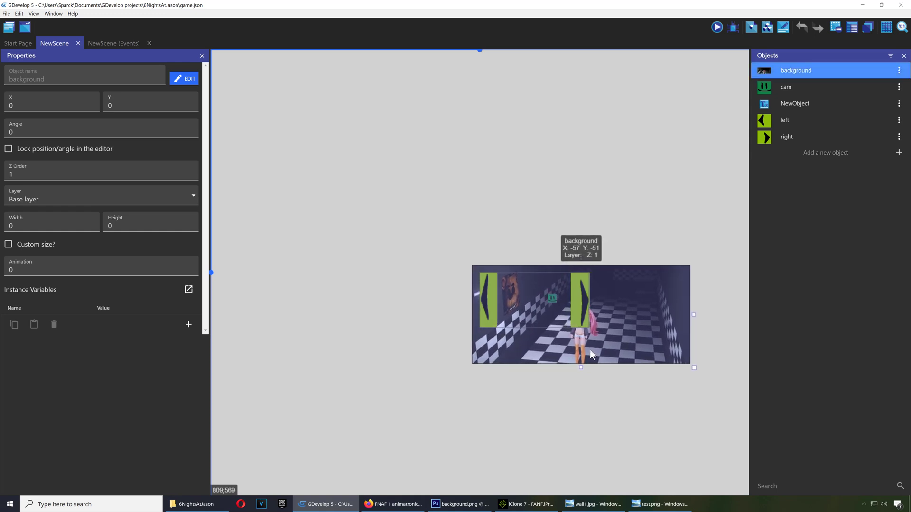
{"action": "left_click_drag", "start_coordinate": [592, 351], "coordinate": [589, 350]}
{"action": "left_click", "coordinate": [717, 27]}
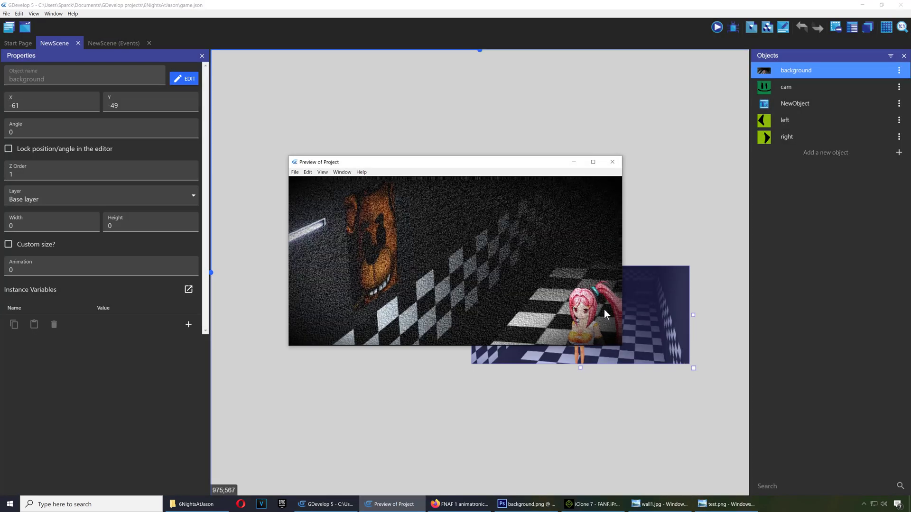
Step: Watch the project preview maximized, then close it
{"action": "left_click", "coordinate": [593, 162]}
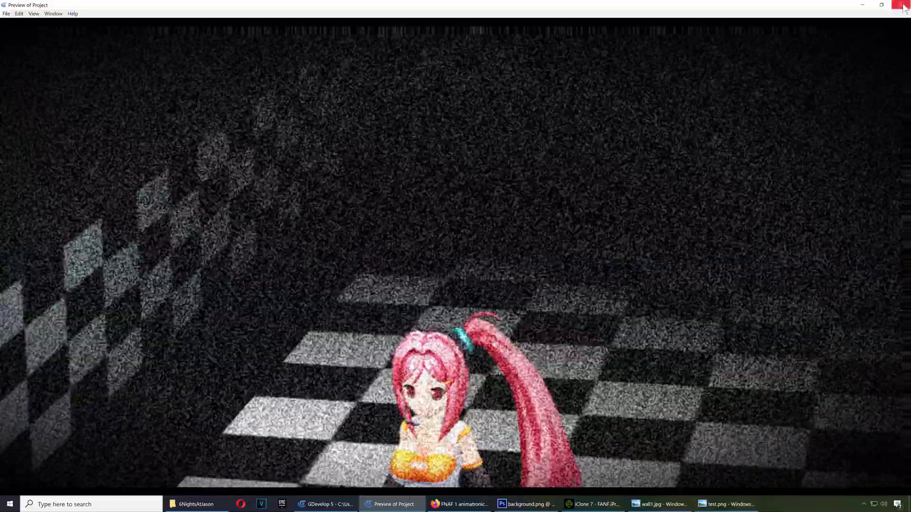
{"action": "left_click", "coordinate": [901, 5]}
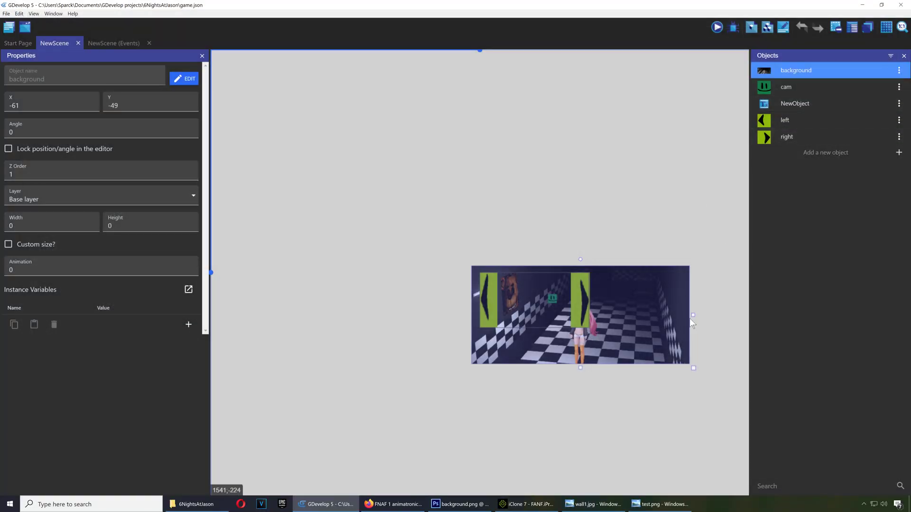
Step: Shrink the background from its corner and test it in a preview
{"action": "left_click_drag", "start_coordinate": [693, 370], "coordinate": [626, 336]}
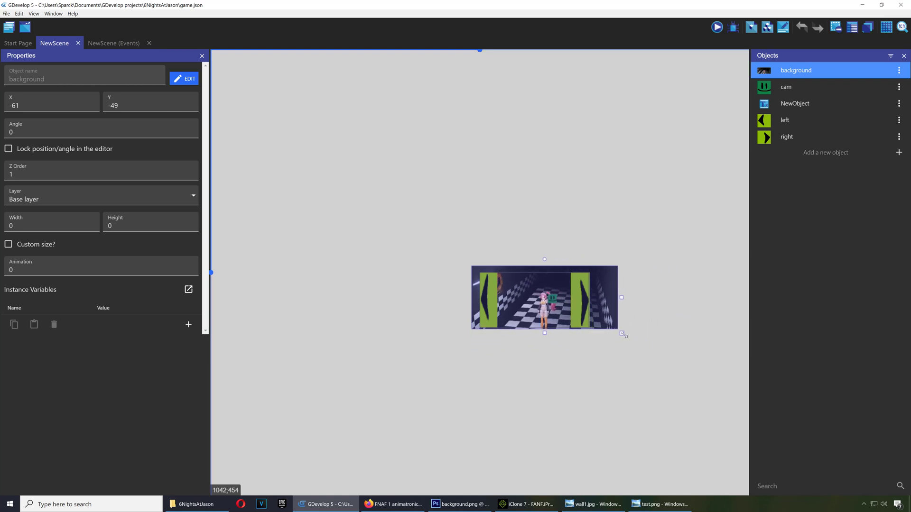
{"action": "left_click_drag", "start_coordinate": [623, 336], "coordinate": [634, 336]}
{"action": "left_click", "coordinate": [716, 28]}
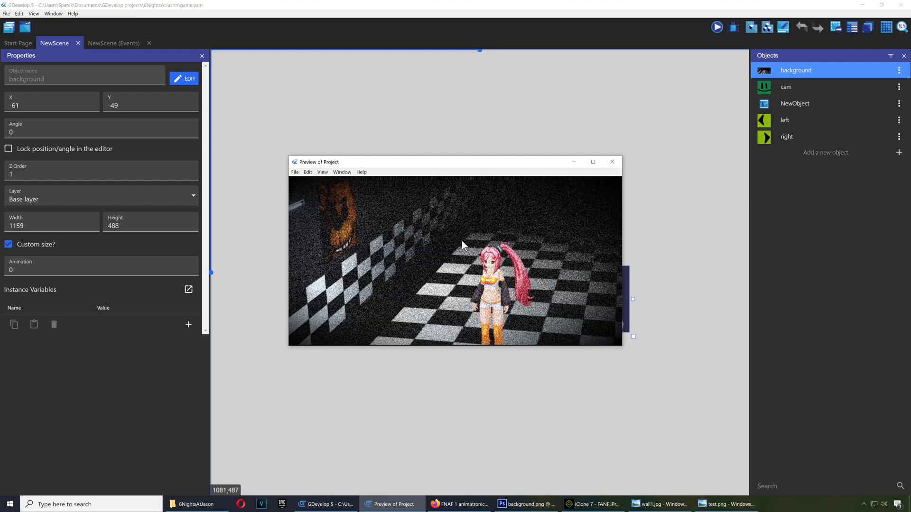
{"action": "key", "text": "alt+F4"}
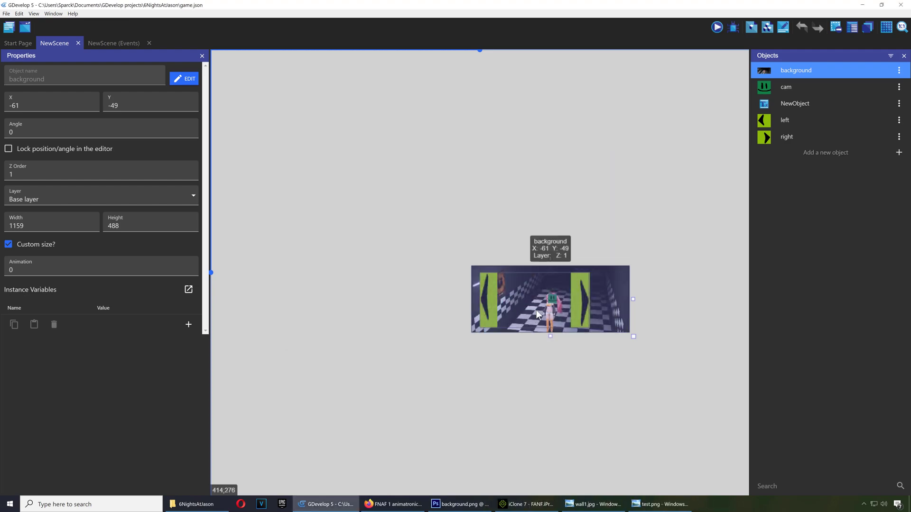
Step: Resize the background to 1159×404 at X -51, Y 0 and preview again
{"action": "left_click_drag", "start_coordinate": [548, 336], "coordinate": [545, 333]}
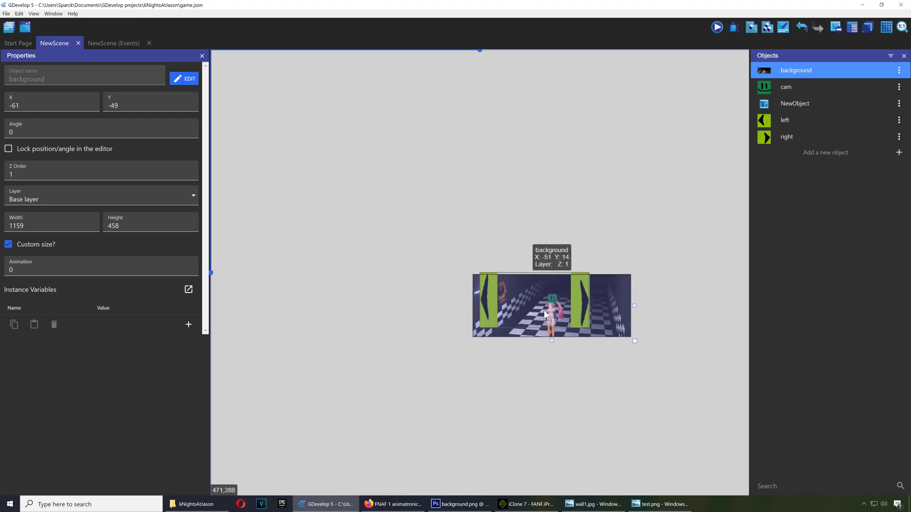
{"action": "mouse_move", "coordinate": [544, 310]}
{"action": "left_mouse_down"}
{"action": "mouse_move", "coordinate": [556, 342]}
{"action": "mouse_move", "coordinate": [551, 330]}
{"action": "left_mouse_up"}
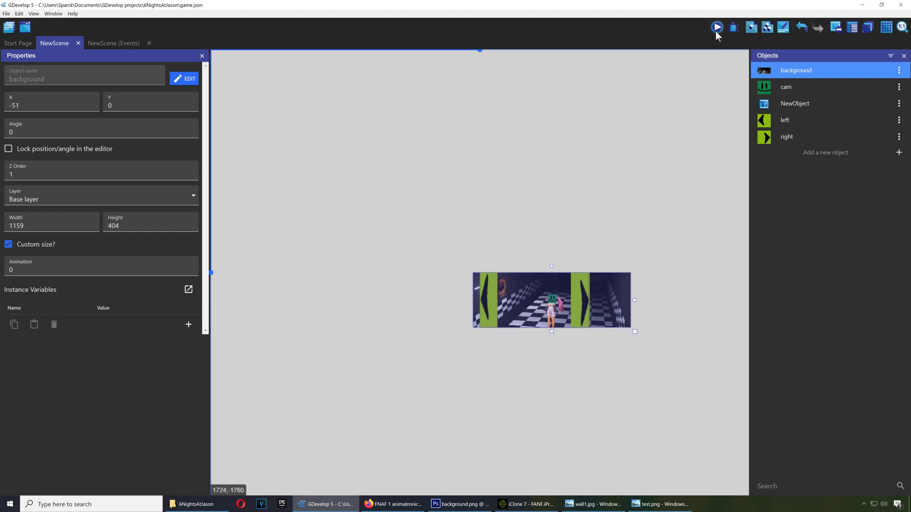
{"action": "left_click", "coordinate": [717, 28]}
{"action": "left_click", "coordinate": [99, 43]}
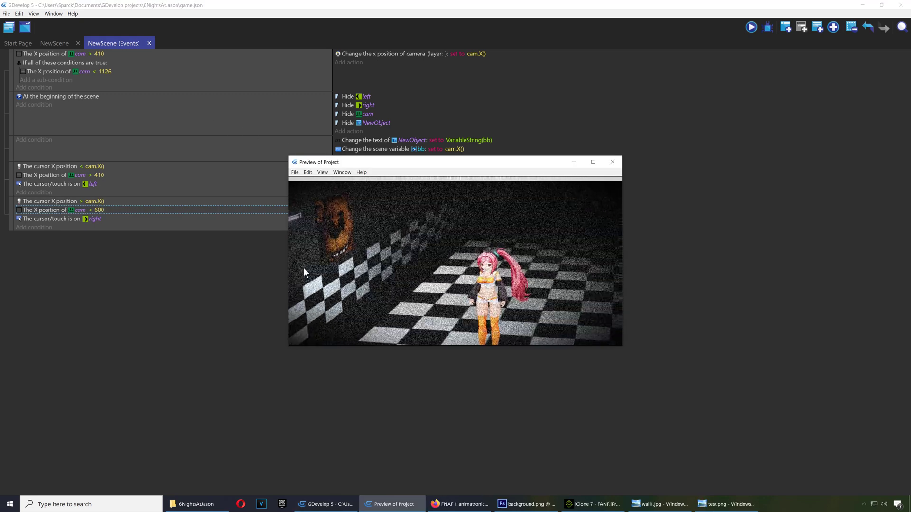
{"action": "left_click", "coordinate": [593, 162]}
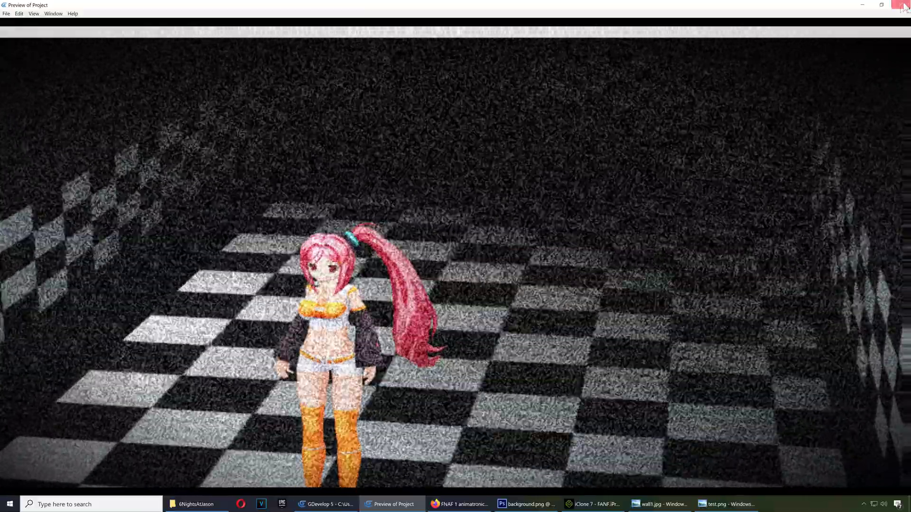
{"action": "left_click", "coordinate": [900, 5]}
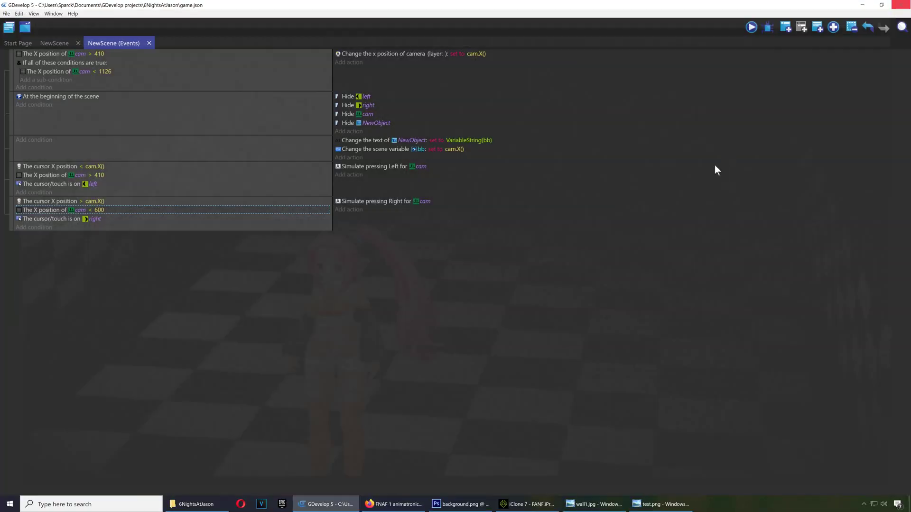
{"action": "left_click", "coordinate": [57, 41]}
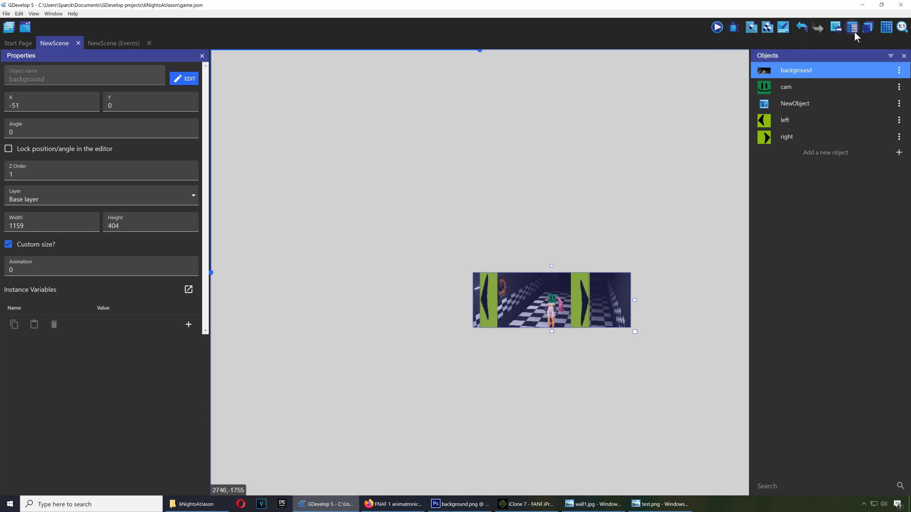
Step: Delete the Displacement and CRT effects from the Base layer and confirm
{"action": "left_click", "coordinate": [867, 29]}
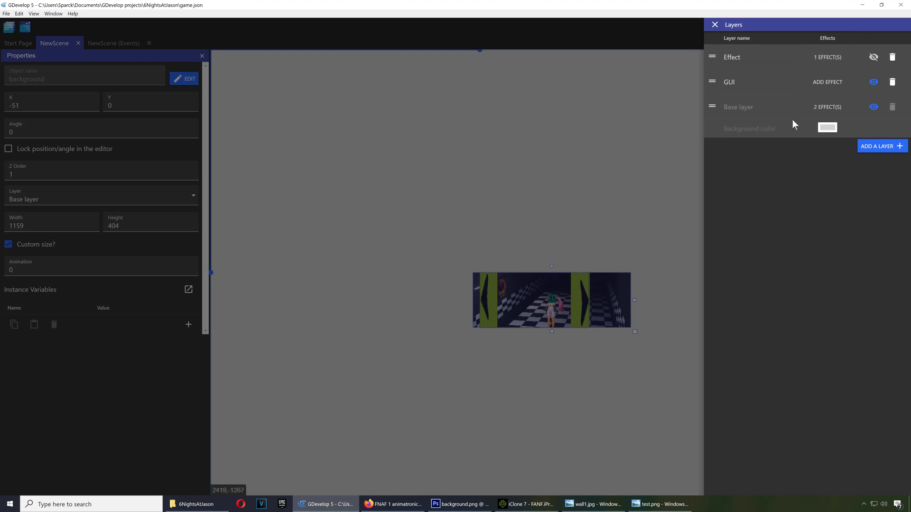
{"action": "left_click", "coordinate": [831, 107]}
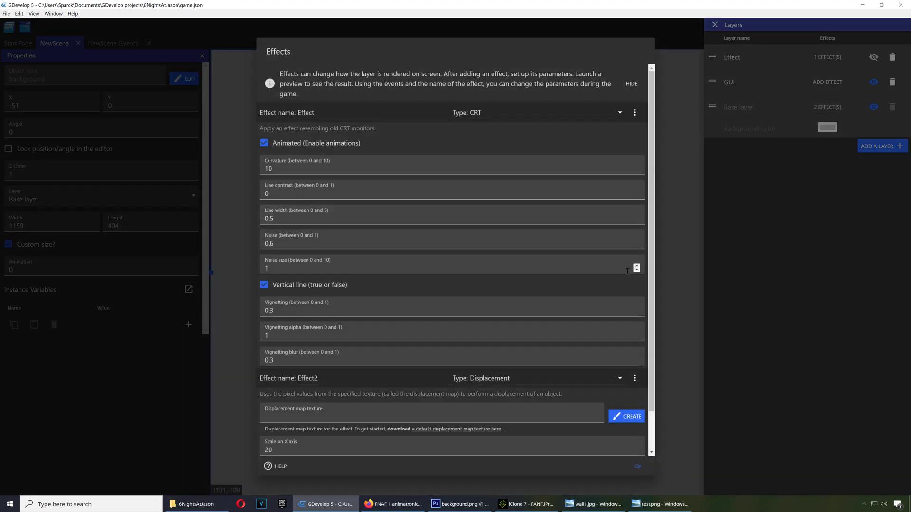
{"action": "left_click_drag", "start_coordinate": [654, 245], "coordinate": [656, 379]}
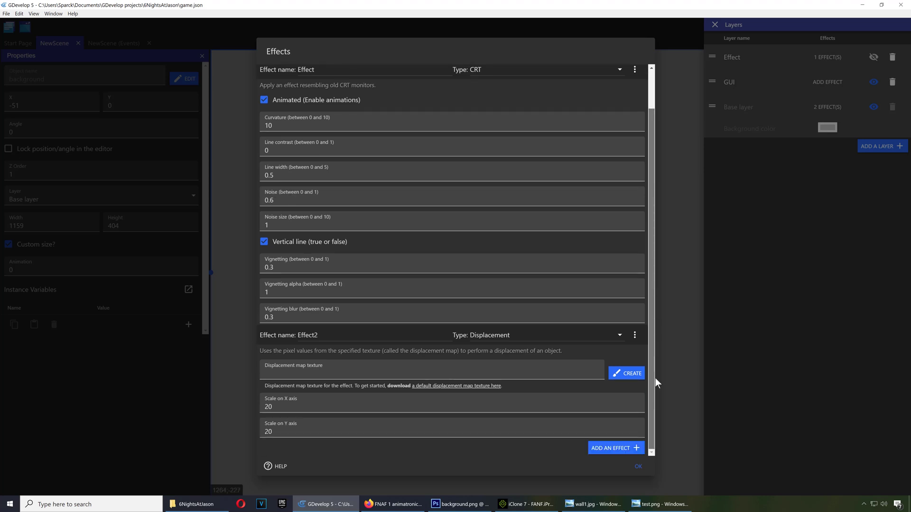
{"action": "left_click", "coordinate": [636, 336]}
{"action": "left_click", "coordinate": [648, 351]}
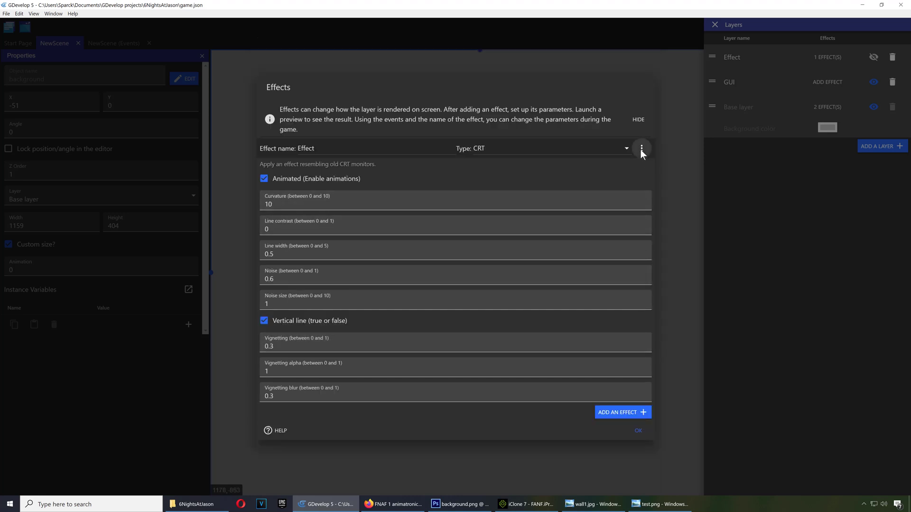
{"action": "left_click", "coordinate": [641, 149]}
{"action": "left_click", "coordinate": [641, 165]}
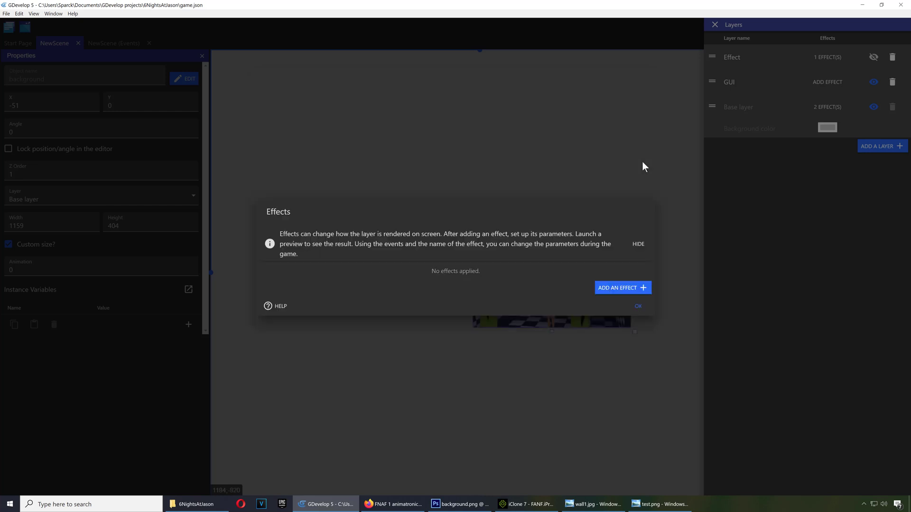
{"action": "left_click", "coordinate": [638, 307]}
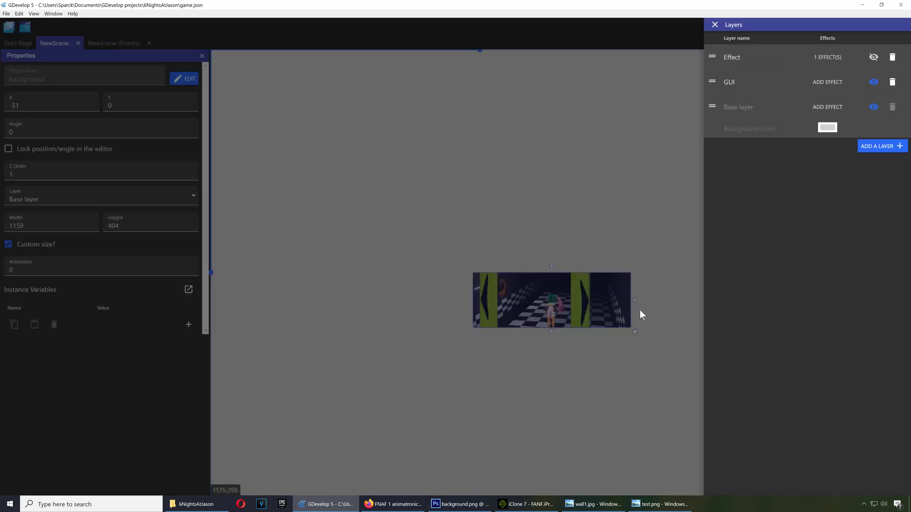
{"action": "left_click", "coordinate": [715, 24]}
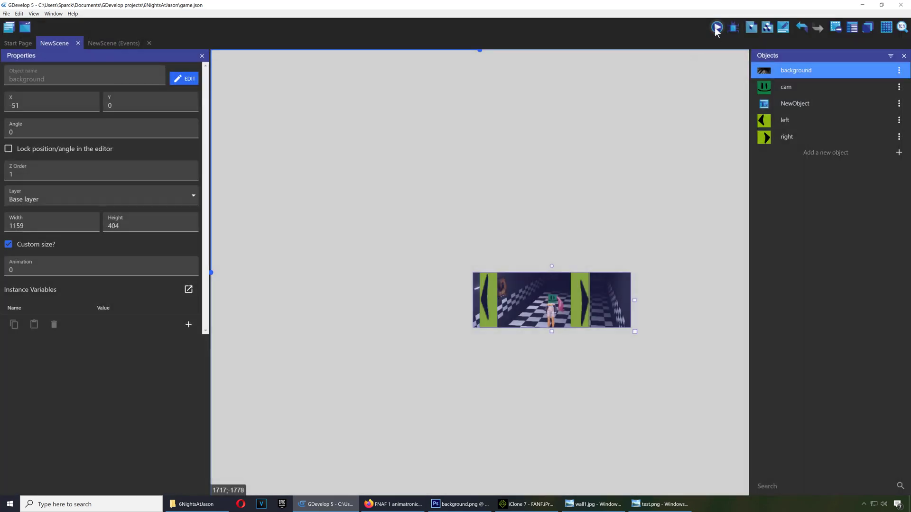
{"action": "left_click", "coordinate": [717, 27]}
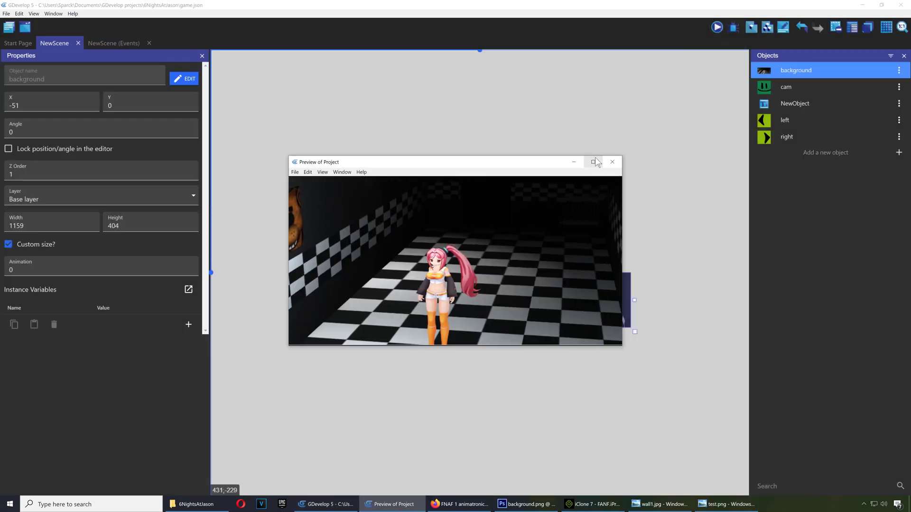
{"action": "left_click", "coordinate": [593, 162]}
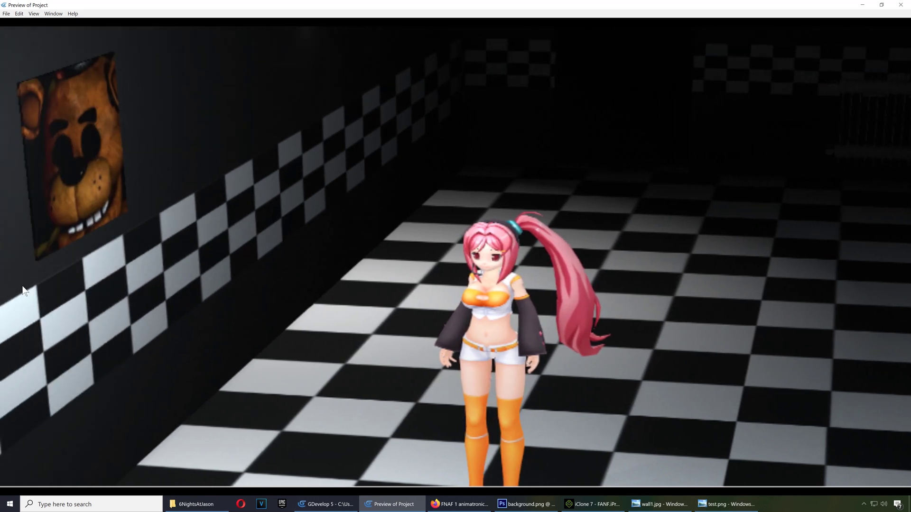
Step: Add a default-settings CRT effect to the Base layer
{"action": "left_click", "coordinate": [902, 4]}
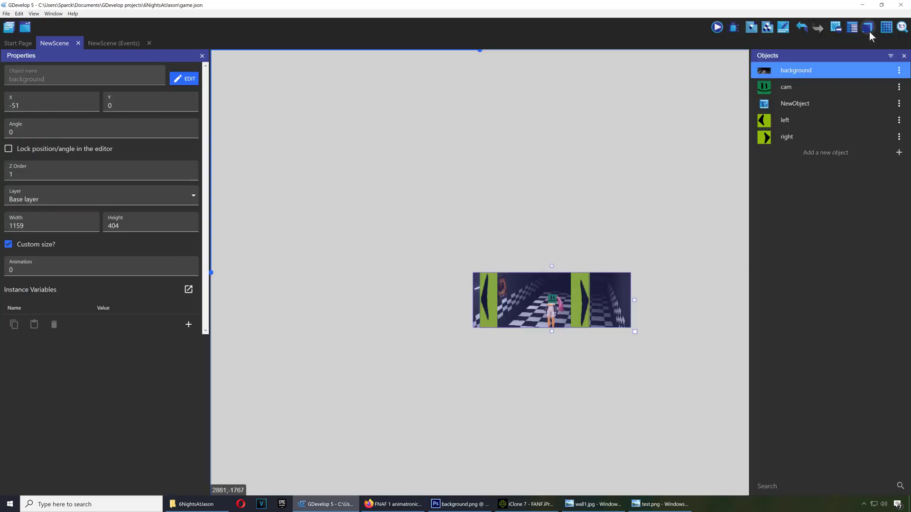
{"action": "left_click", "coordinate": [869, 32]}
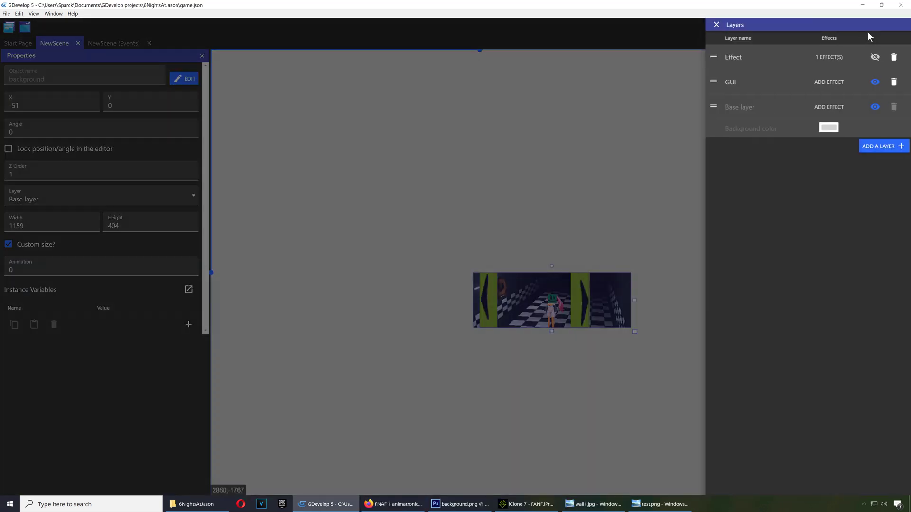
{"action": "left_click", "coordinate": [827, 109]}
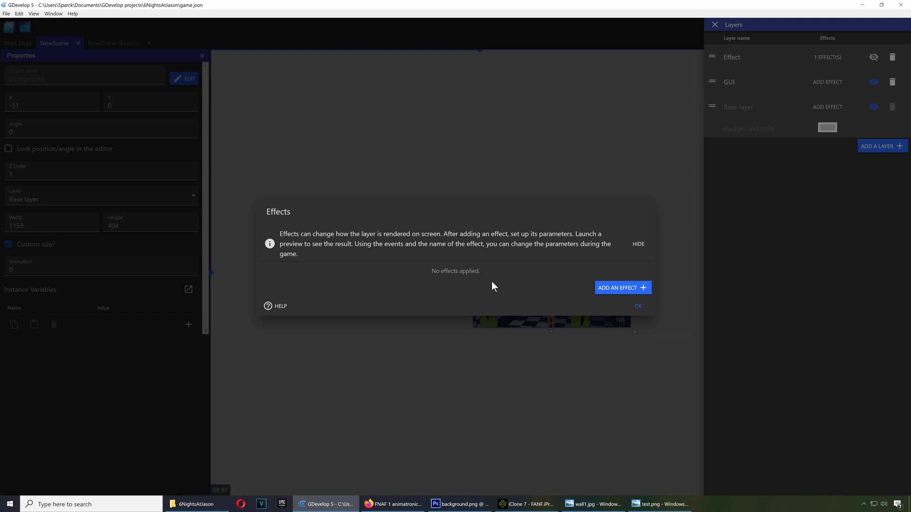
{"action": "left_click", "coordinate": [616, 288]}
{"action": "left_click", "coordinate": [630, 273]}
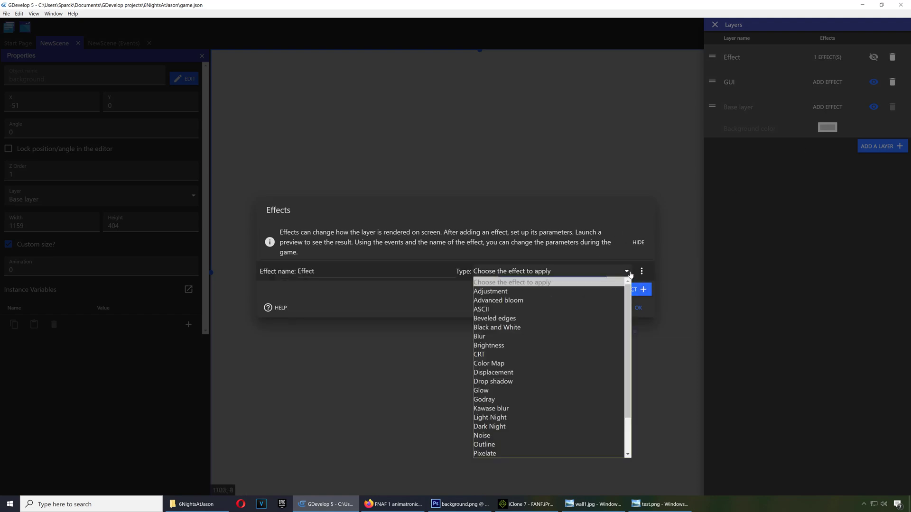
{"action": "left_click", "coordinate": [497, 354]}
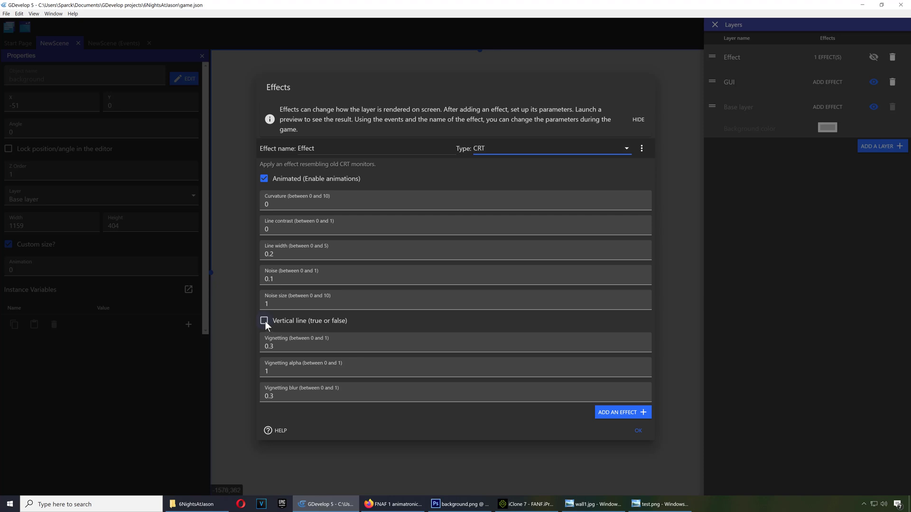
{"action": "left_click", "coordinate": [638, 431]}
Step: Preview the scene with the new CRT effect, then close the preview
{"action": "left_click", "coordinate": [715, 25]}
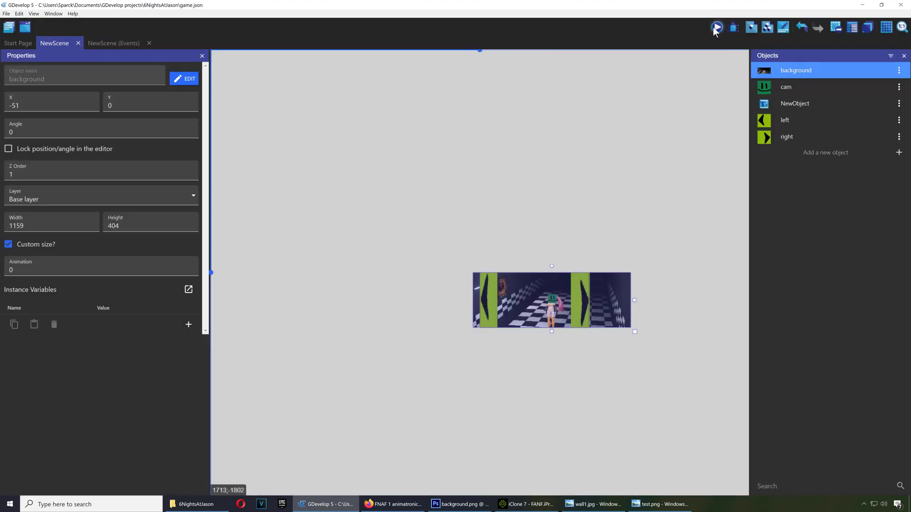
{"action": "left_click", "coordinate": [716, 27]}
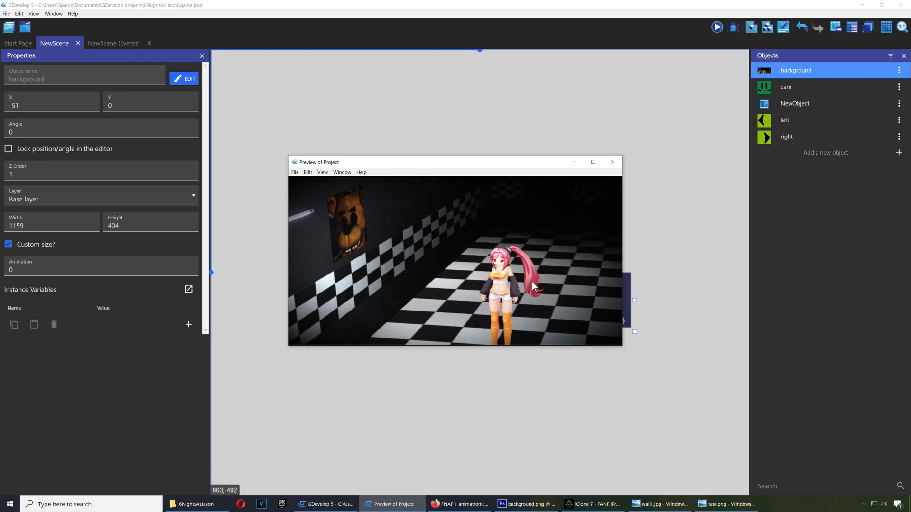
{"action": "left_click", "coordinate": [612, 162]}
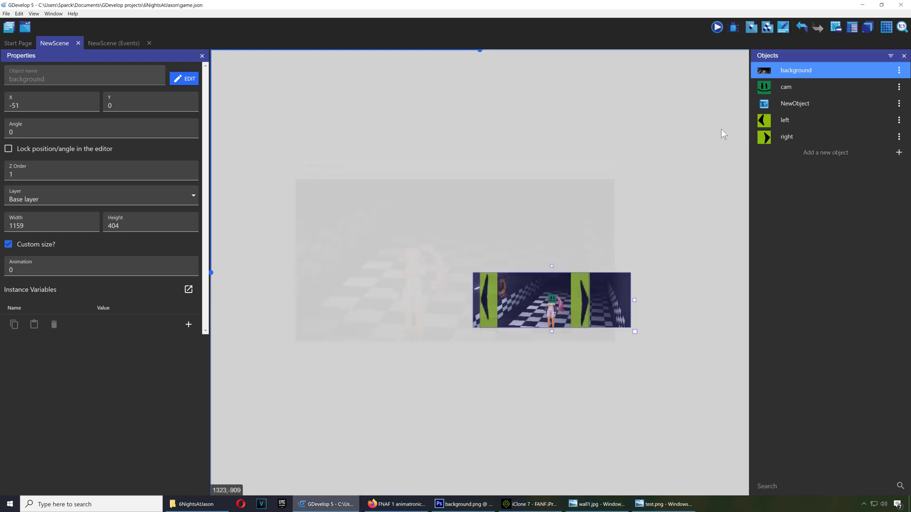
Step: Set the Base layer CRT curvature to 10 and noise to 0.5, then preview
{"action": "left_click", "coordinate": [866, 30]}
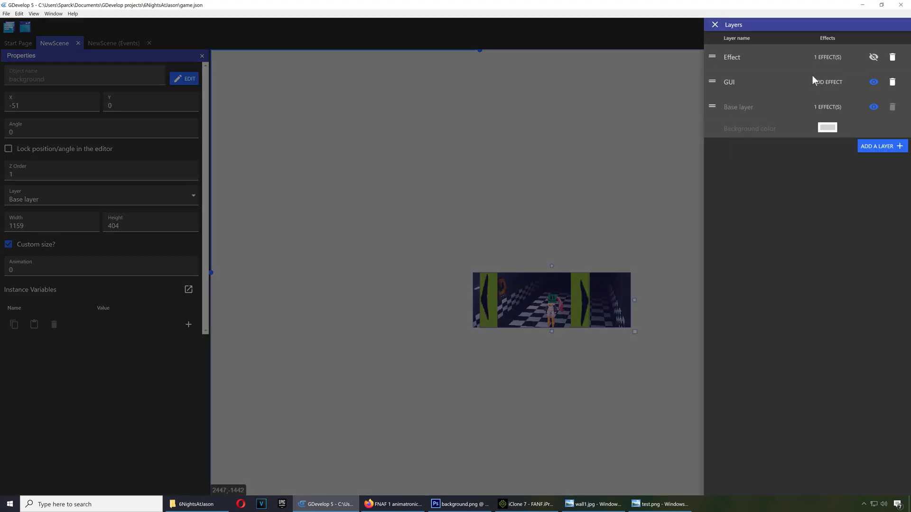
{"action": "left_click", "coordinate": [833, 108]}
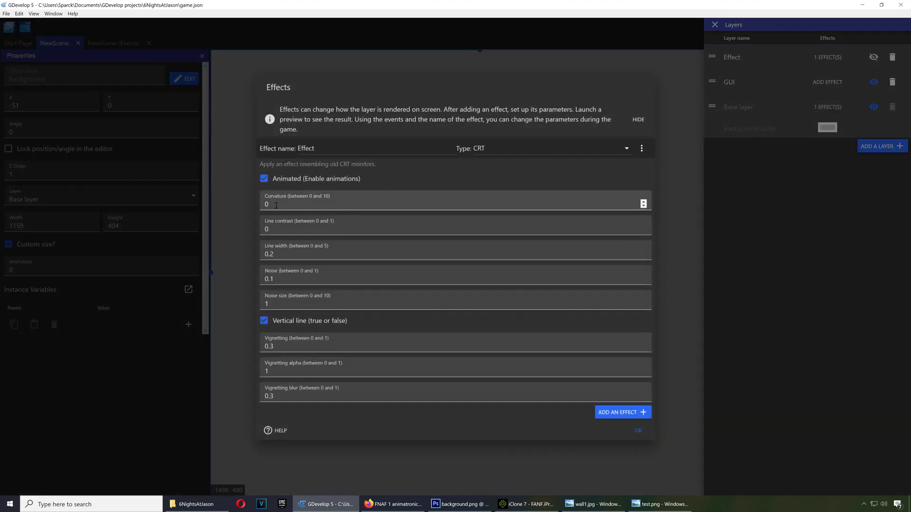
{"action": "double_click", "coordinate": [260, 205]}
{"action": "type", "text": "10"}
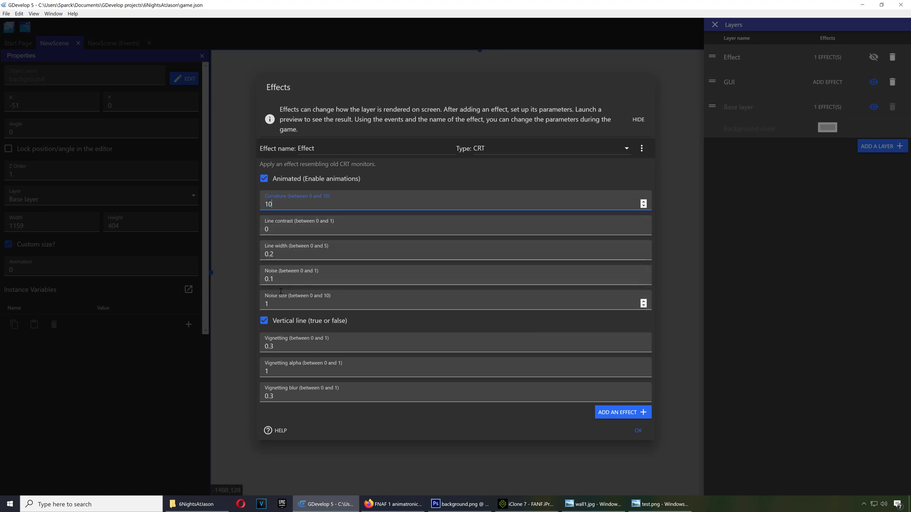
{"action": "left_click", "coordinate": [272, 279]}
{"action": "type", "text": "0.5"}
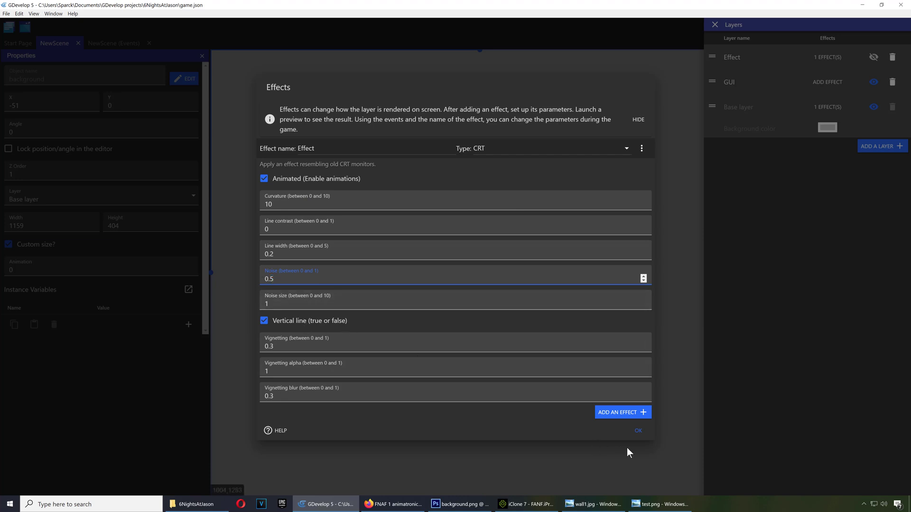
{"action": "left_click", "coordinate": [639, 431]}
{"action": "left_click", "coordinate": [693, 56]}
{"action": "left_click", "coordinate": [716, 27]}
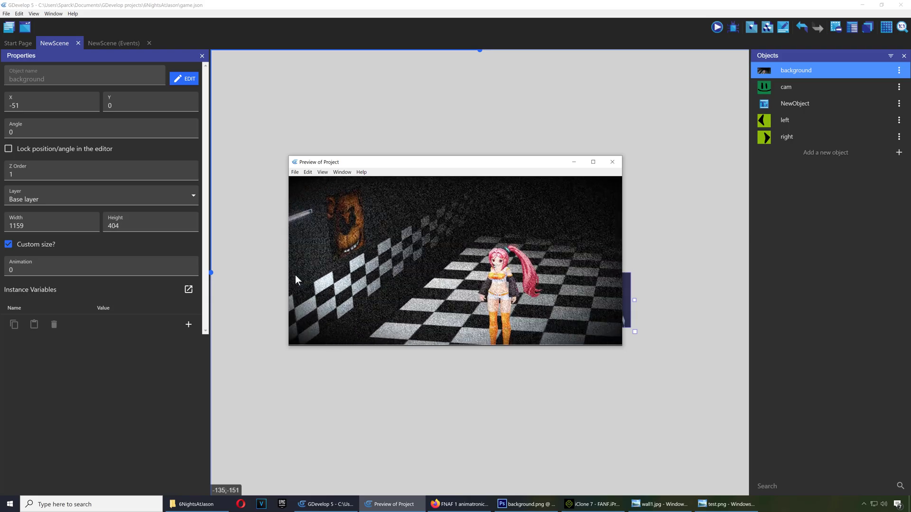
Step: Maximize the preview to view the curved, noisy checkered room
{"action": "left_click", "coordinate": [593, 162]}
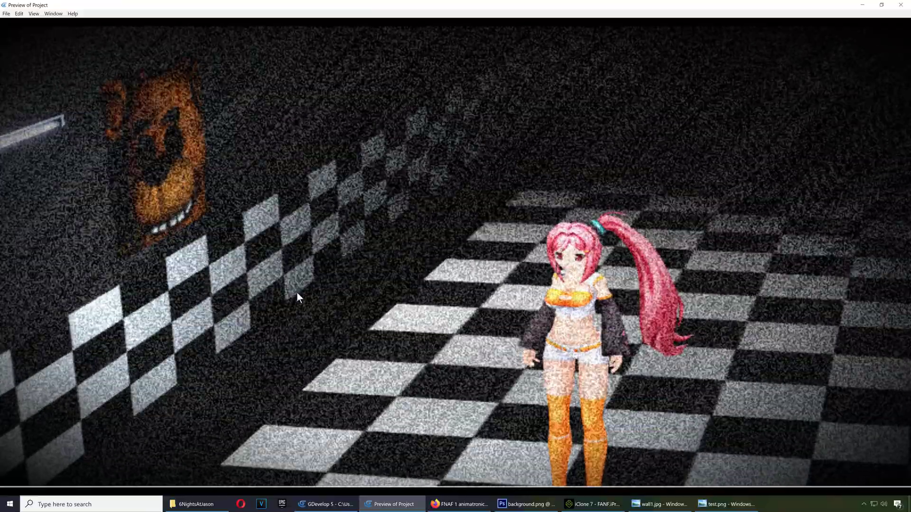